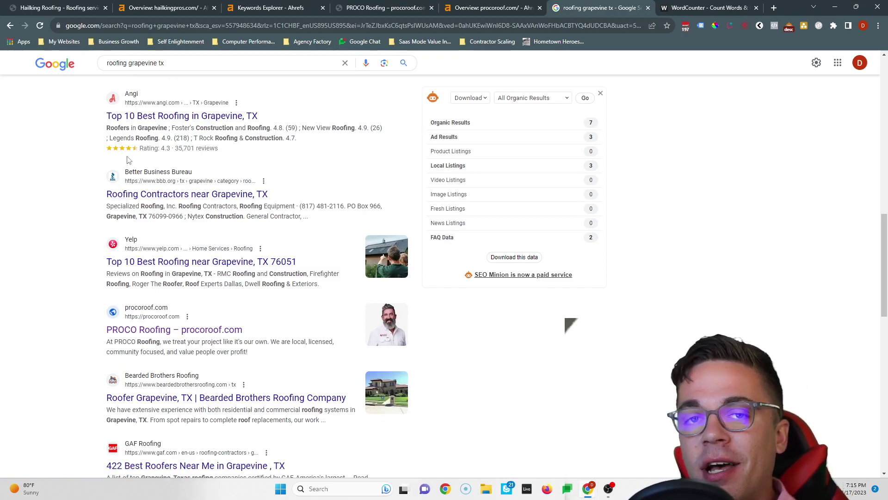
Review the Hailking Roofing homepage content, including the paragraph about roofing services in Tyler, Grapevine and the DFW Metroplex.
click(63, 9)
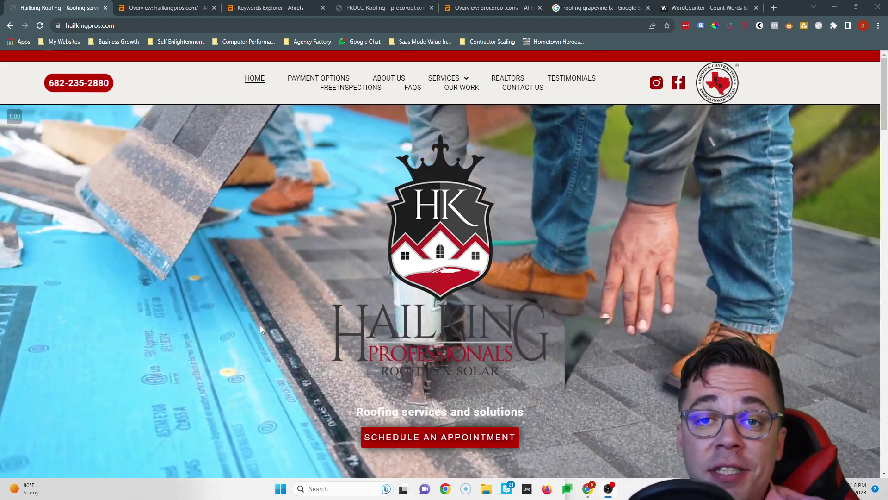
scroll(578, 367, down, 3)
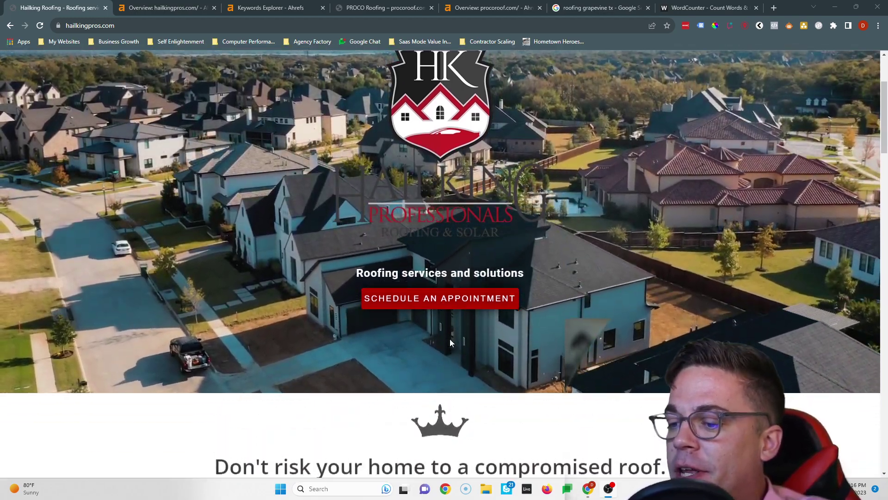
scroll(448, 341, down, 15)
scroll(433, 340, down, 20)
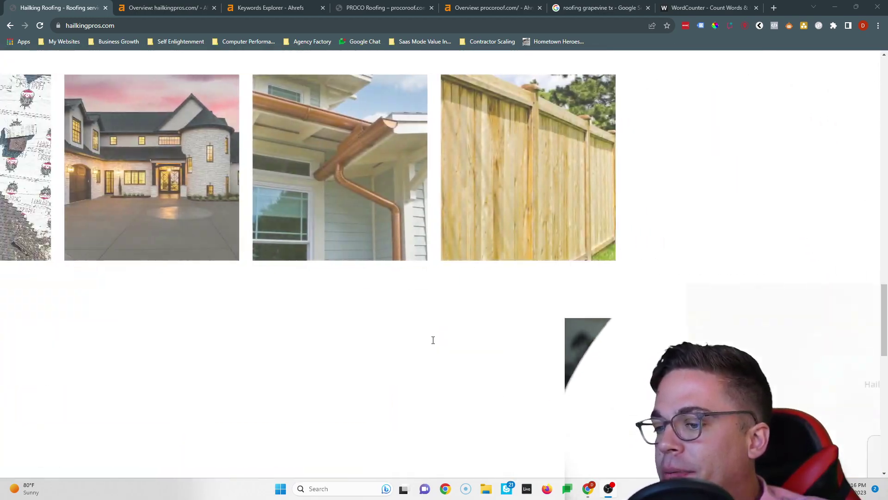
scroll(423, 357, up, 20)
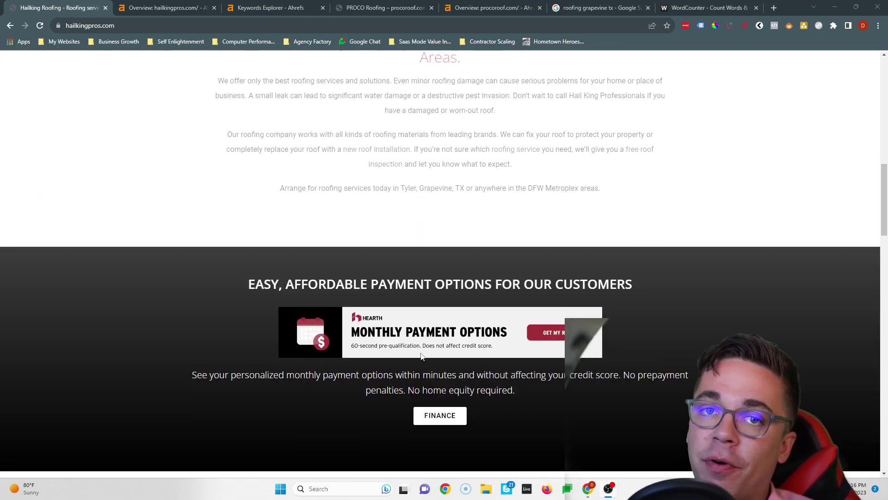
scroll(421, 354, up, 1)
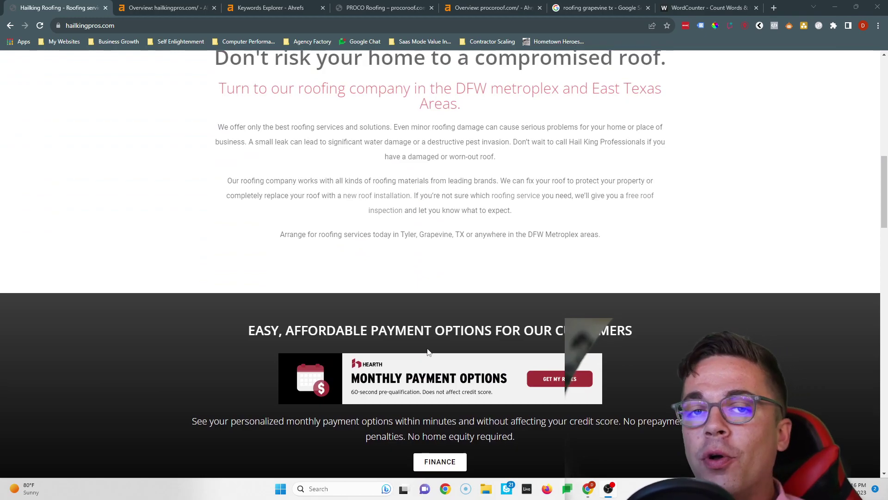
scroll(397, 308, up, 5)
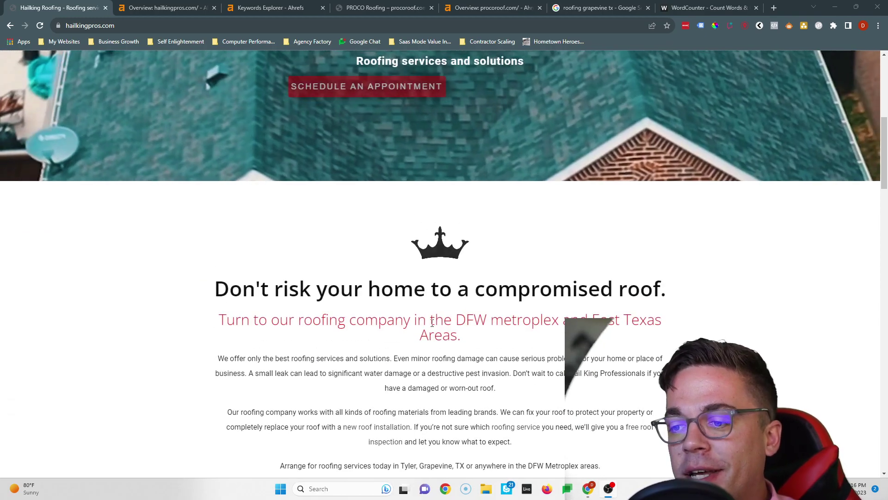
scroll(430, 319, down, 4)
triple_click(436, 280)
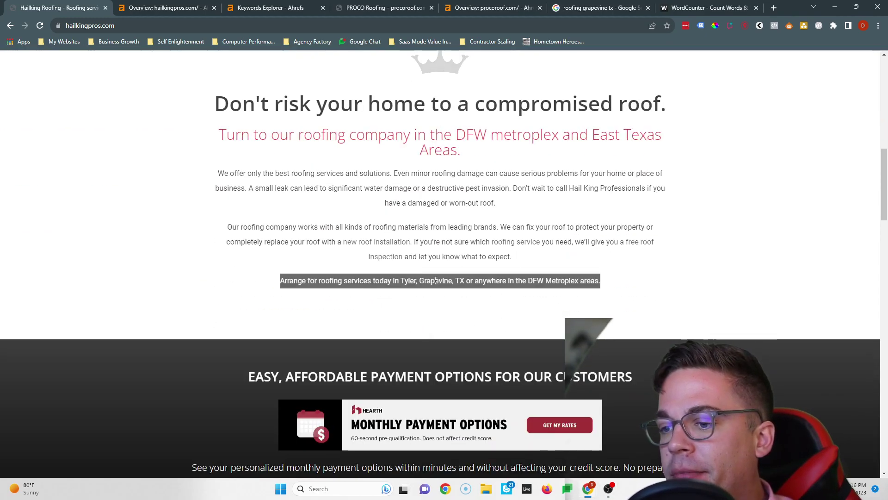
click(435, 280)
scroll(438, 269, up, 1)
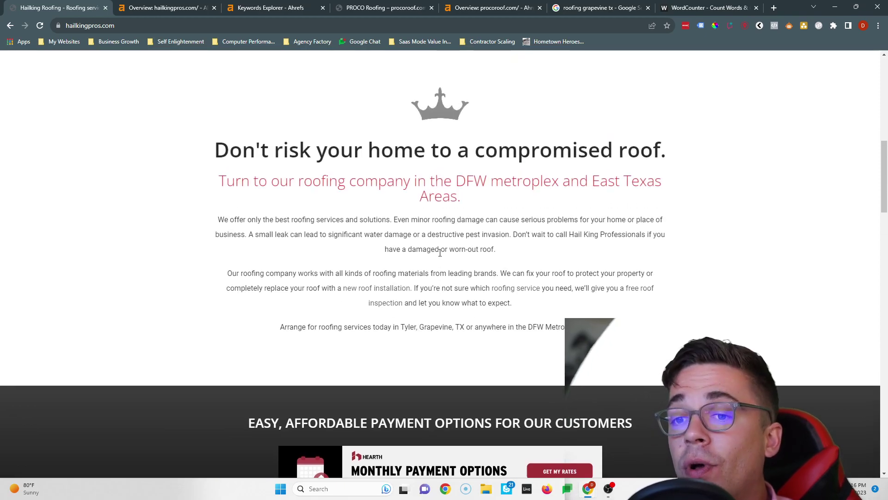
Copy all text of the Hailking Roofing homepage into WordCounter to check its word count.
key(ctrl+a)
click(700, 8)
click(461, 214)
key(ctrl+a)
key(ctrl+v)
scroll(408, 240, up, 10)
double_click(190, 95)
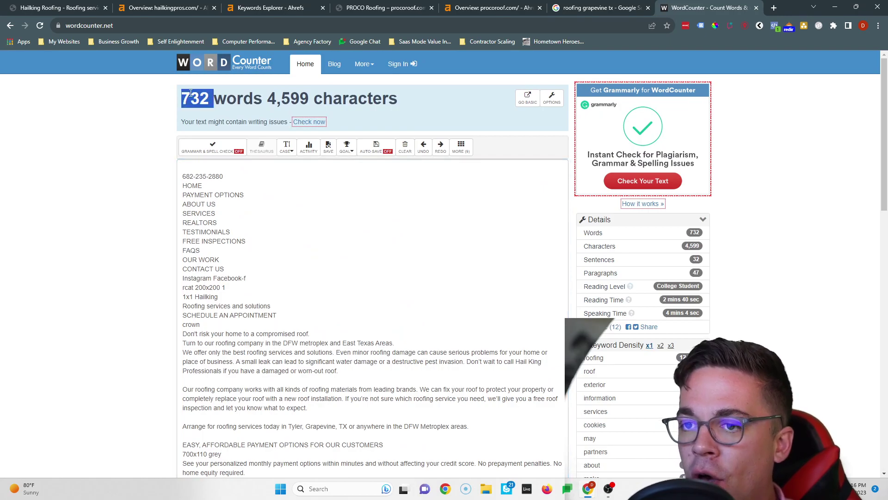
scroll(254, 198, down, 15)
scroll(255, 198, up, 15)
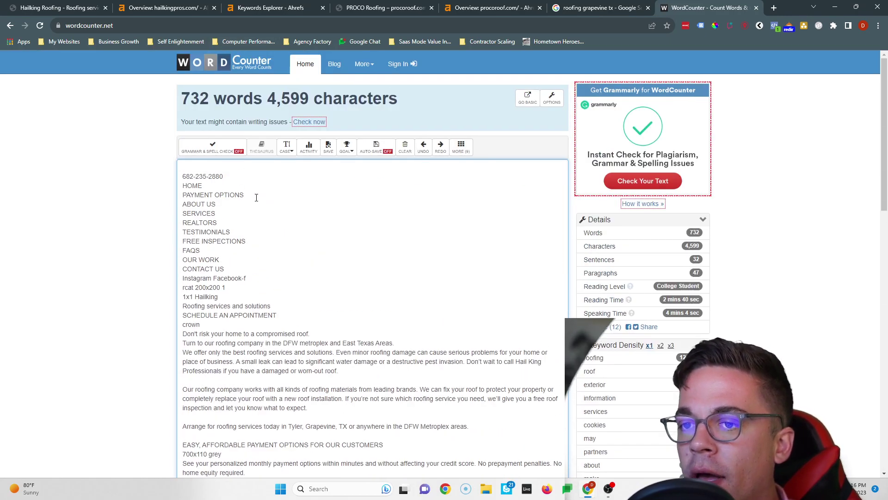
Replace the WordCounter text with the full PROCO Roofing homepage text to check the competitor's word count.
key(ctrl+4)
key(ctrl+a)
key(ctrl+c)
key(ctrl+7)
click(356, 268)
key(ctrl+a)
key(ctrl+v)
scroll(356, 269, up, 20)
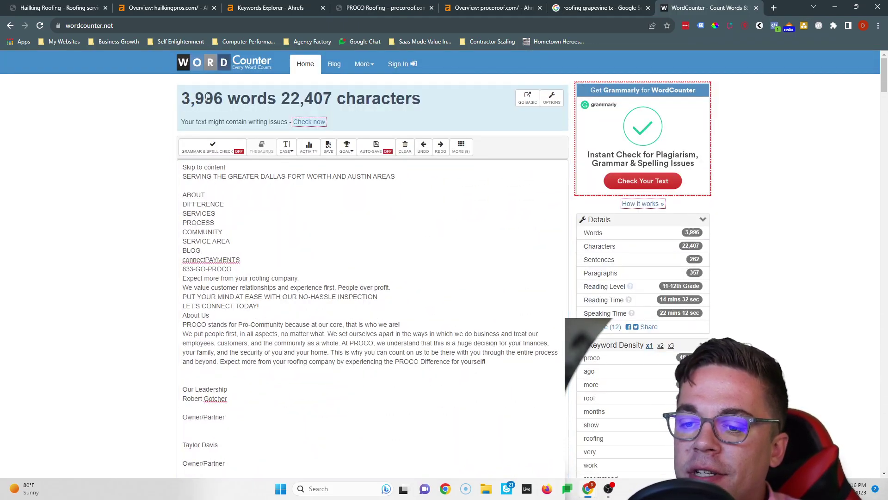
Highlight the pasted PROCO text from the Provide Stability and Structure list through the customer reviews and check the word count.
scroll(247, 200, down, 20)
drag(292, 260, 198, 189)
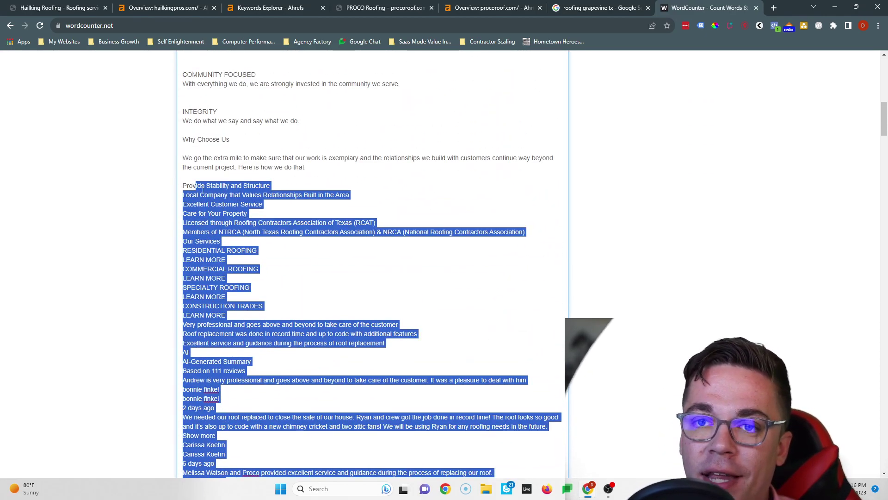
scroll(302, 171, up, 12)
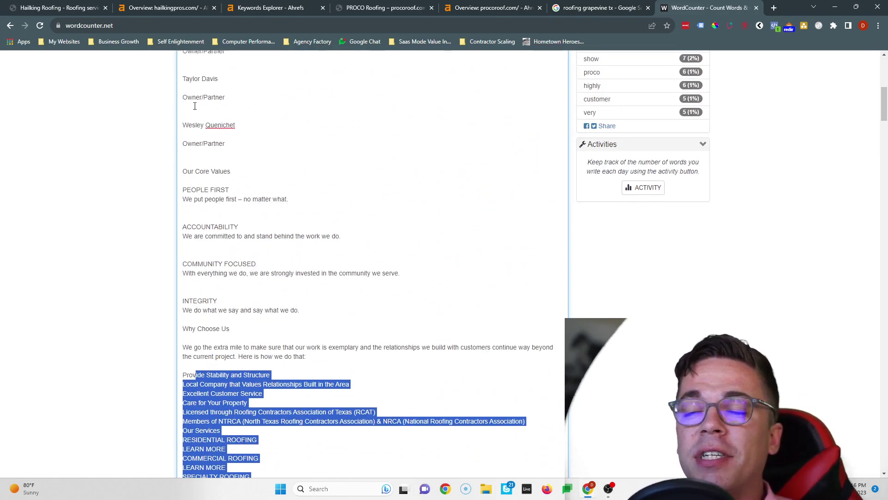
click(196, 122)
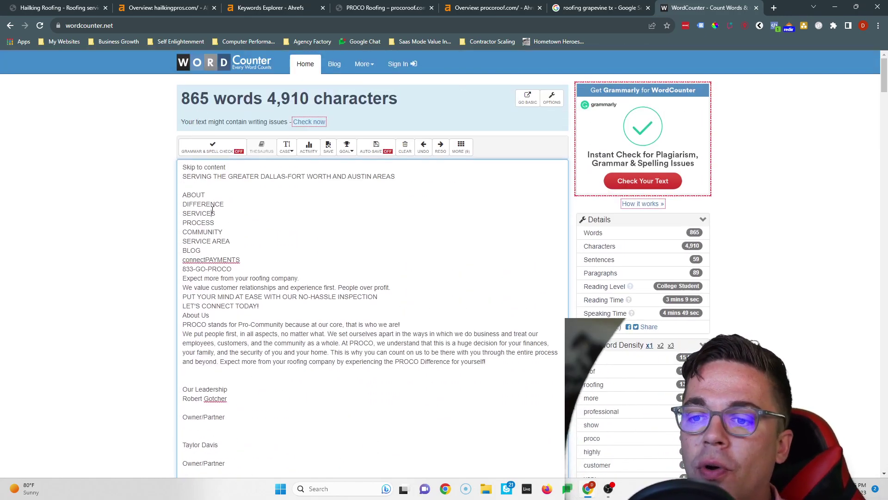
Examine the search volumes of the Grapevine roofing keywords in the Ahrefs Keywords Explorer matching terms.
click(268, 7)
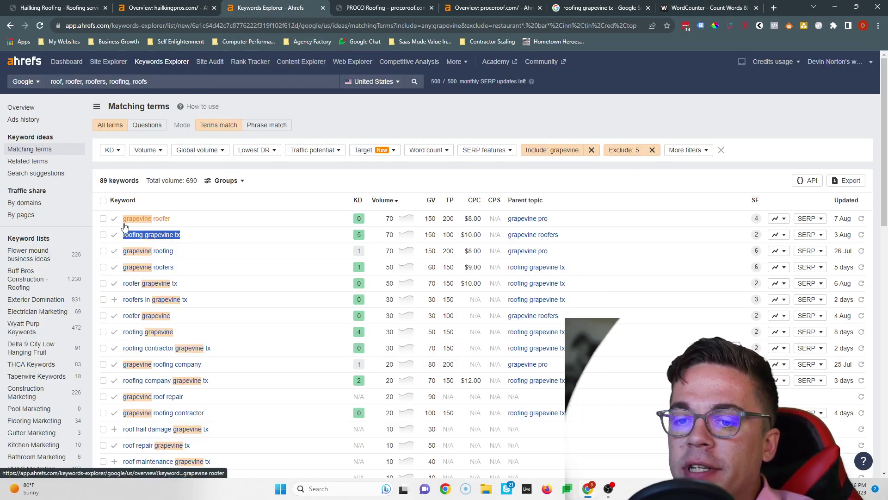
drag(123, 222, 185, 223)
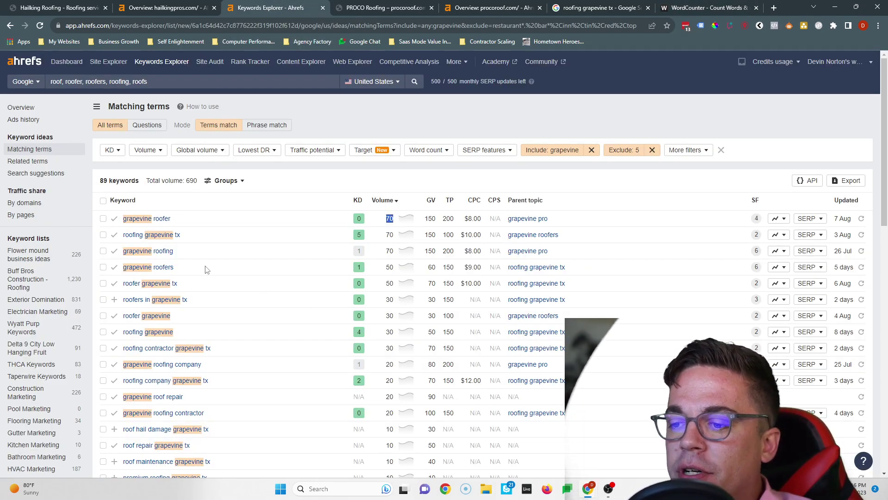
drag(119, 244, 179, 248)
click(396, 240)
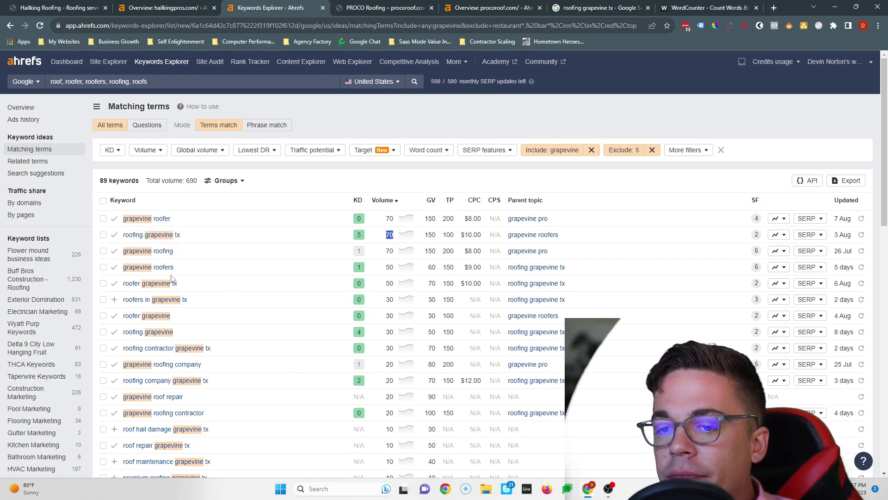
drag(123, 270, 178, 284)
click(388, 270)
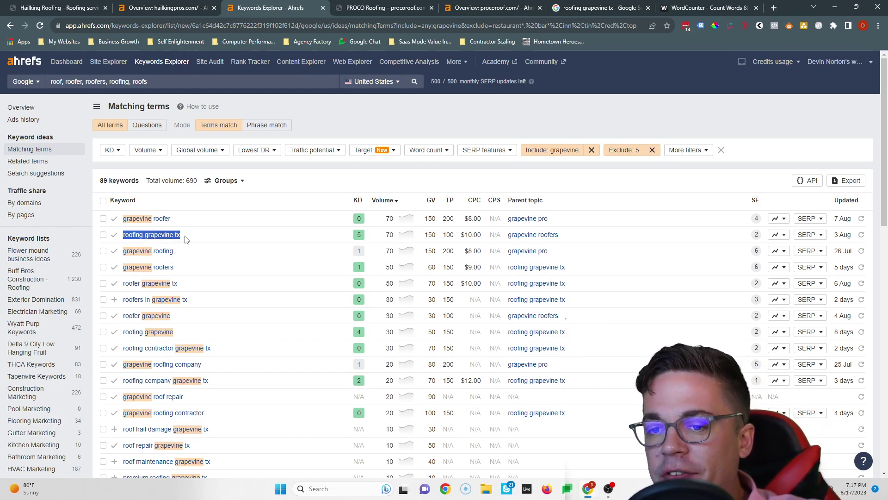
Copy the keyword "roofing grapevine tx" and search the Hailking Roofing homepage for that phrase.
key(ctrl+c)
click(71, 6)
key(ctrl+f)
key(ctrl+v)
scroll(554, 166, up, 10)
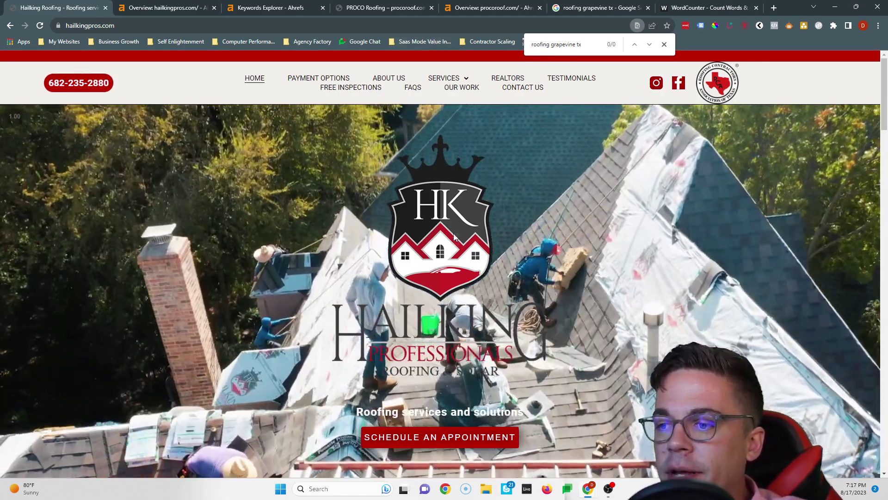
Start saving the homepage logo image under the file name "roofing grapevine tx" and cancel the save.
right_click(454, 237)
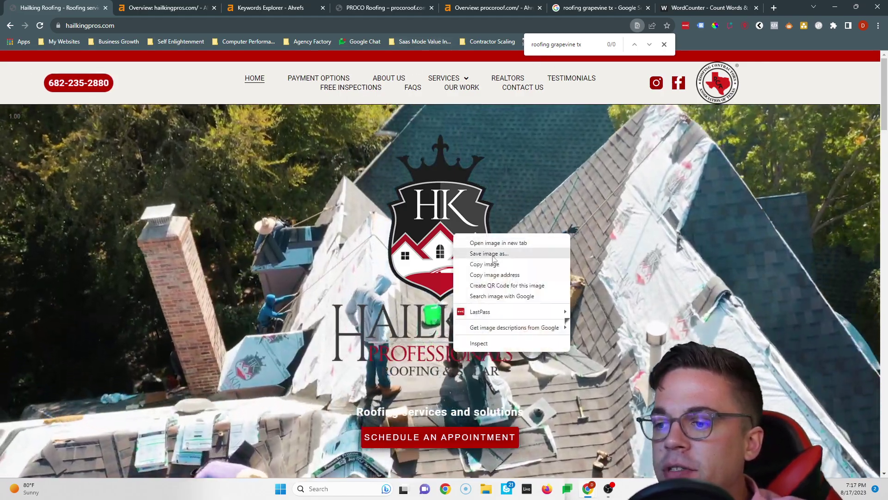
click(485, 252)
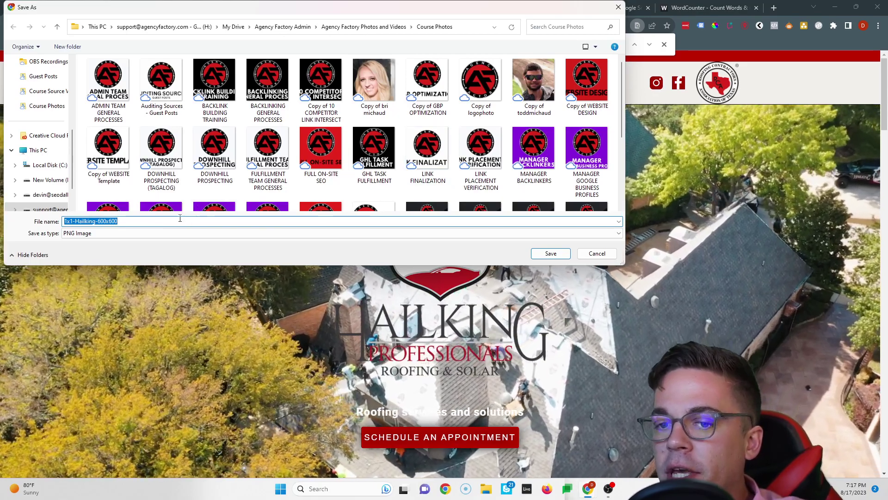
text(roofing grapevine tx)
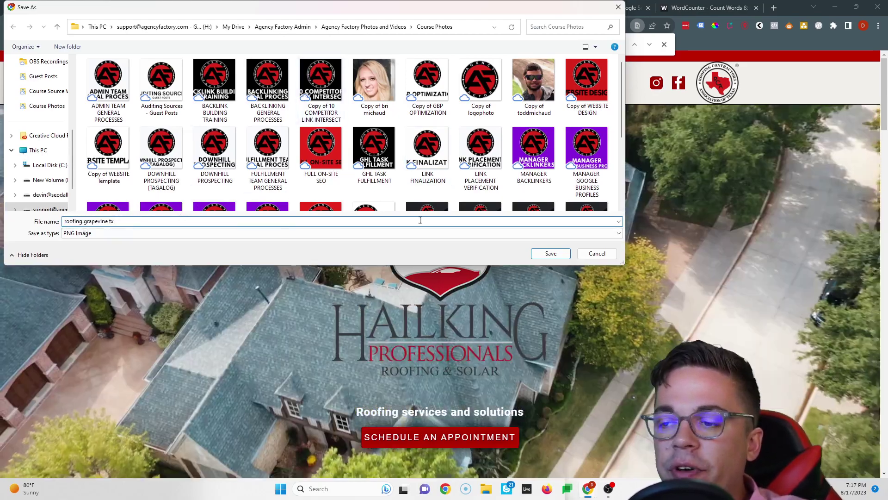
click(600, 255)
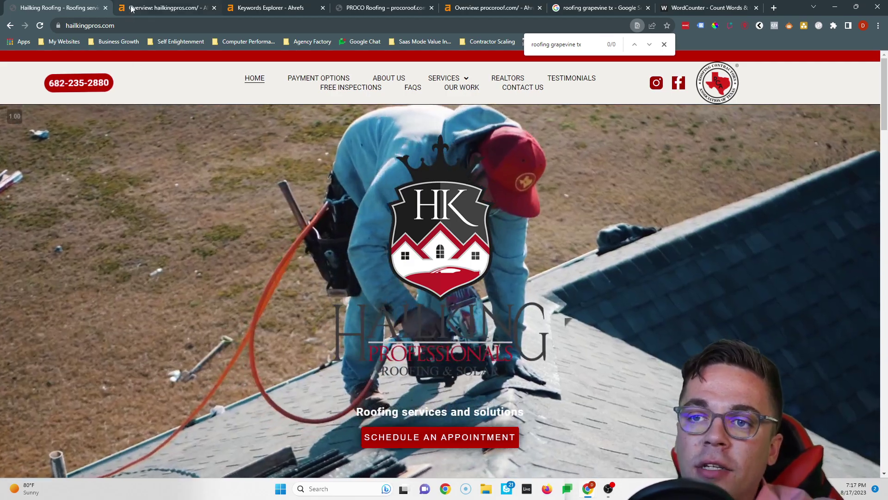
Compare the referring domains of hailkingpros.com and procoroof.com in their Ahrefs overviews.
click(134, 7)
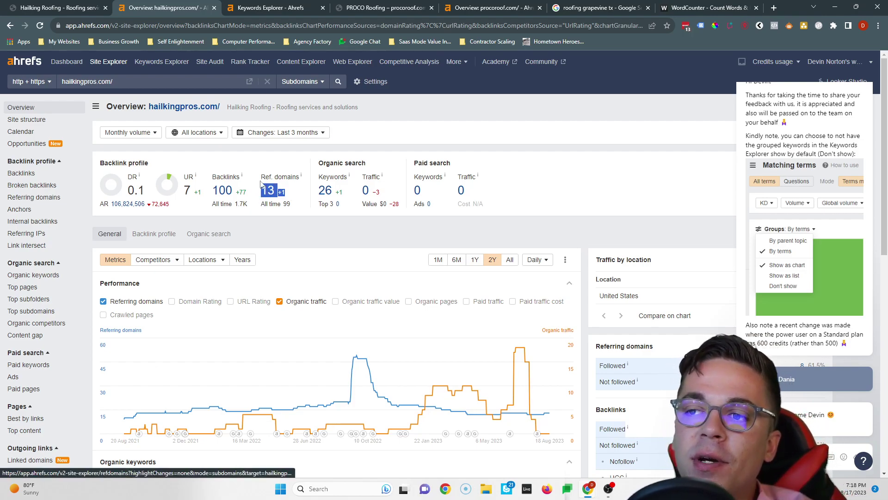
click(370, 8)
click(486, 8)
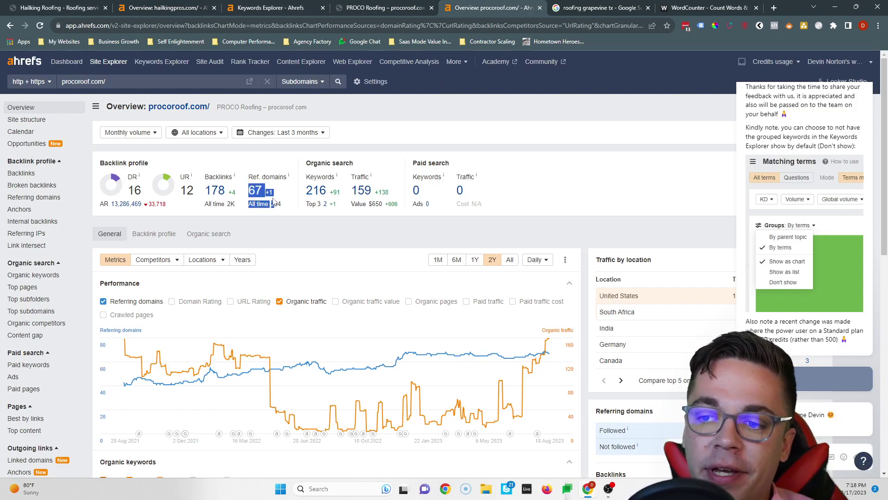
Open the referring domains report of procoroof.com in a separate browser tab.
right_click(254, 193)
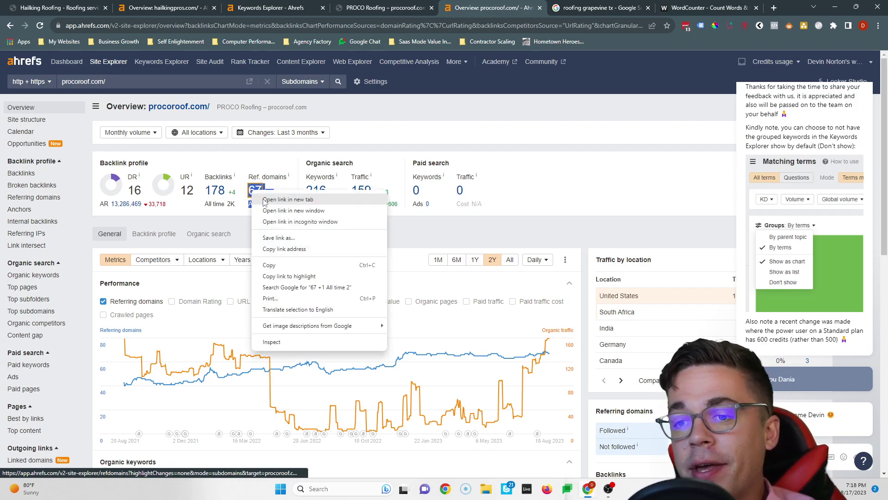
click(266, 203)
key(ctrl+Tab)
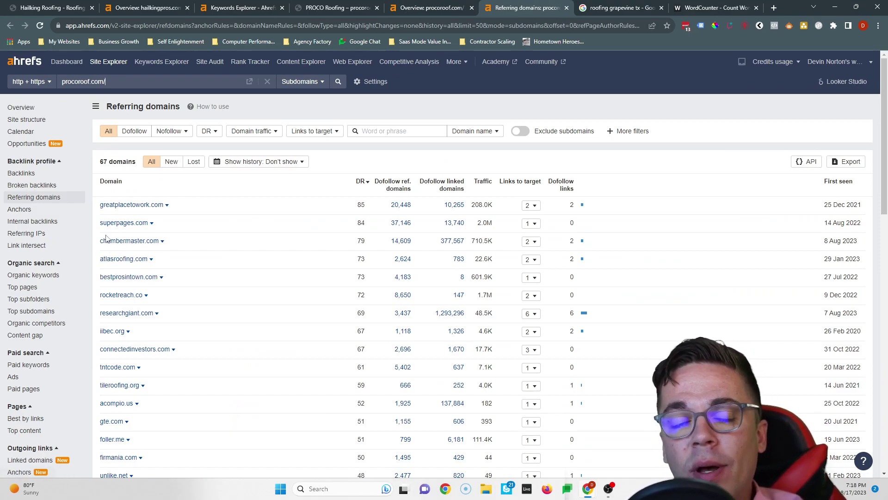
Visit superpages.com from the referring domains list, view its free business listing offer and close the site.
right_click(122, 226)
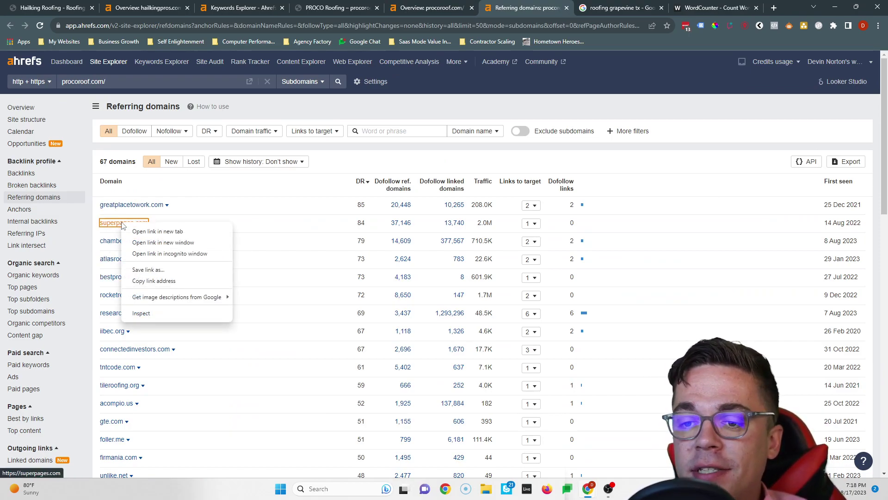
click(142, 232)
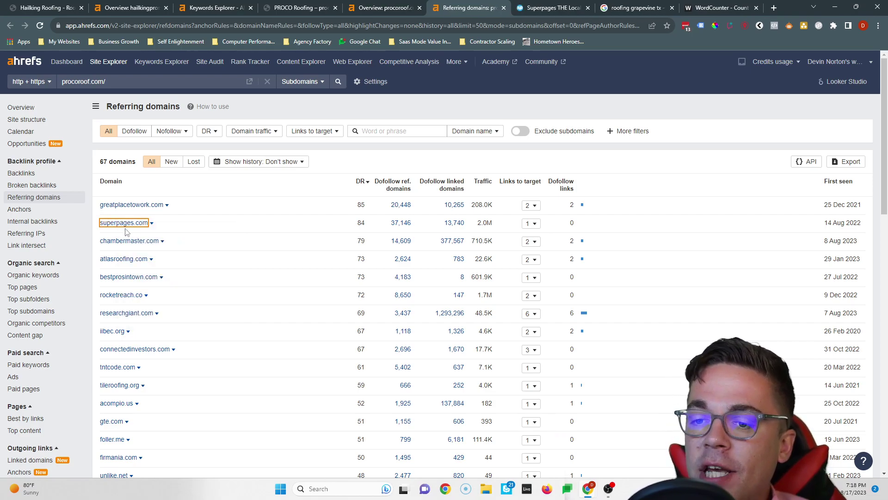
click(553, 6)
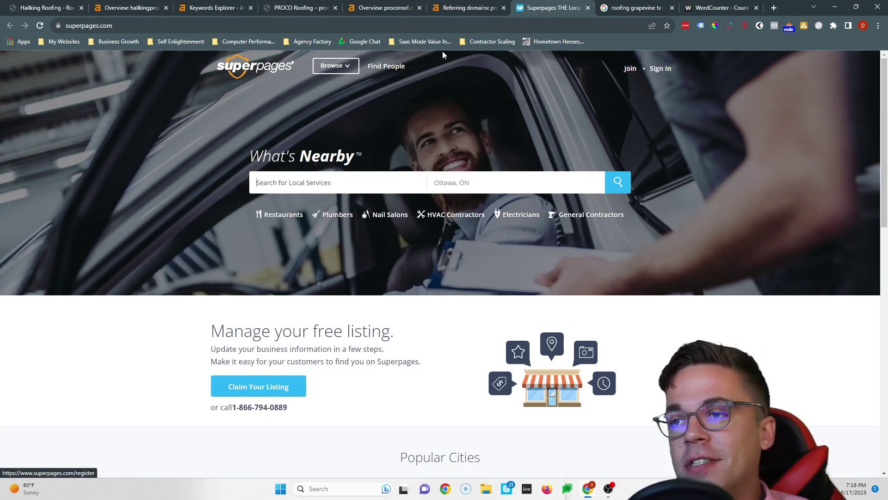
click(587, 8)
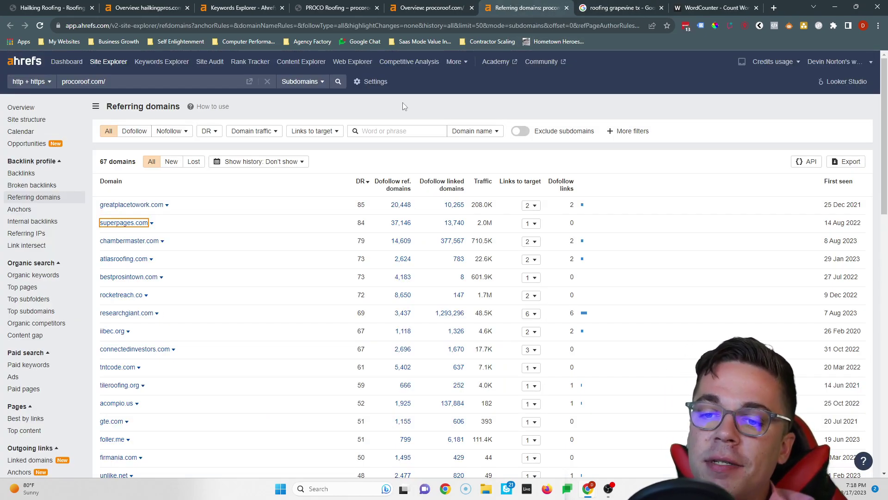
Recheck the procoroof.com overview and examine PROCO Roofing's organic and local listings in the Google results for "roofing grapevine tx".
click(441, 9)
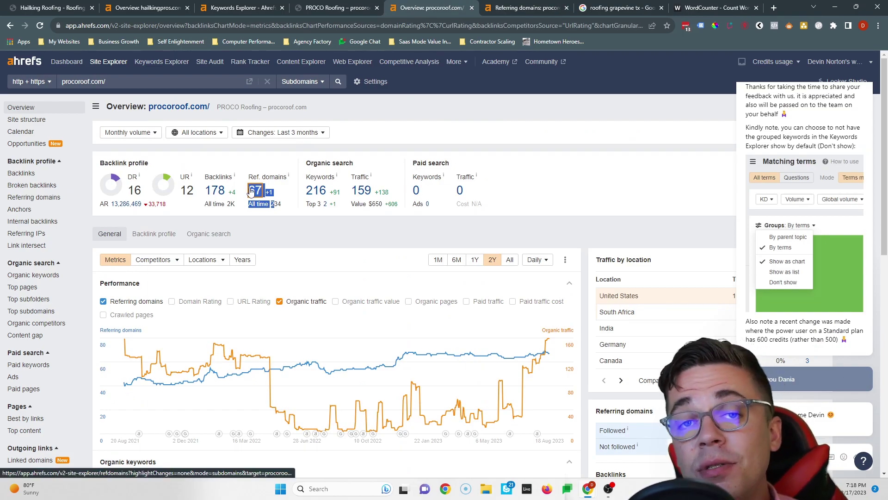
click(609, 7)
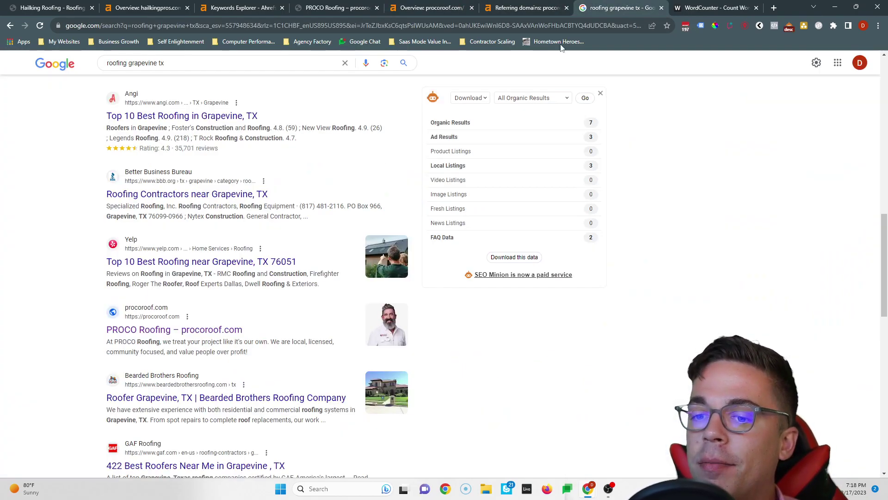
drag(113, 343, 420, 332)
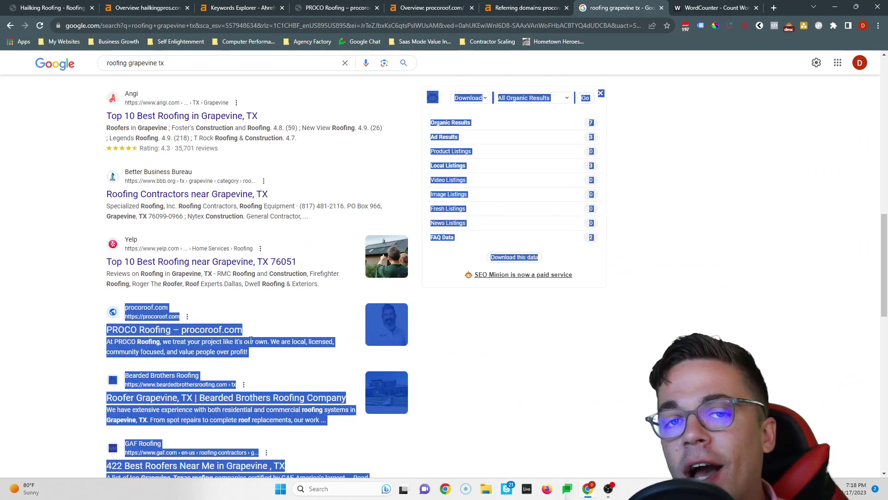
scroll(250, 338, up, 8)
scroll(99, 199, down, 4)
scroll(70, 160, up, 2)
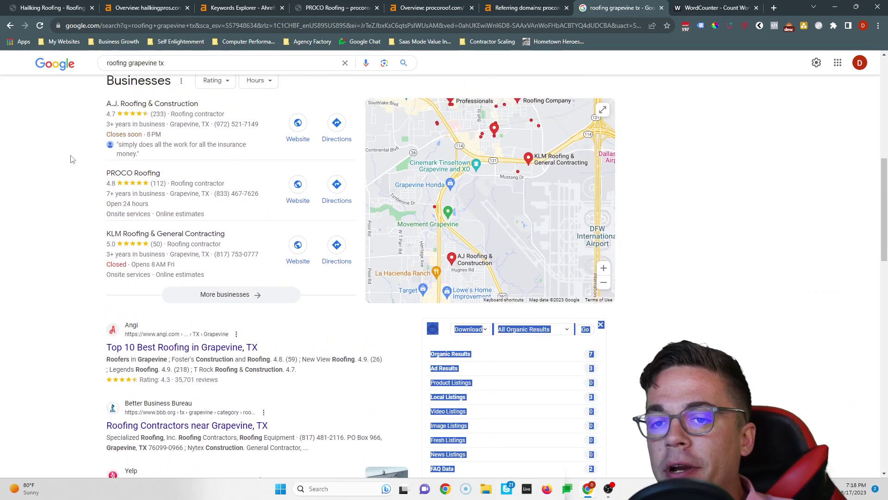
Examine the local business listings for "roofing grapevine tx", particularly A.J. Roofing & Construction, against the organic Google results beneath them.
drag(82, 170, 208, 324)
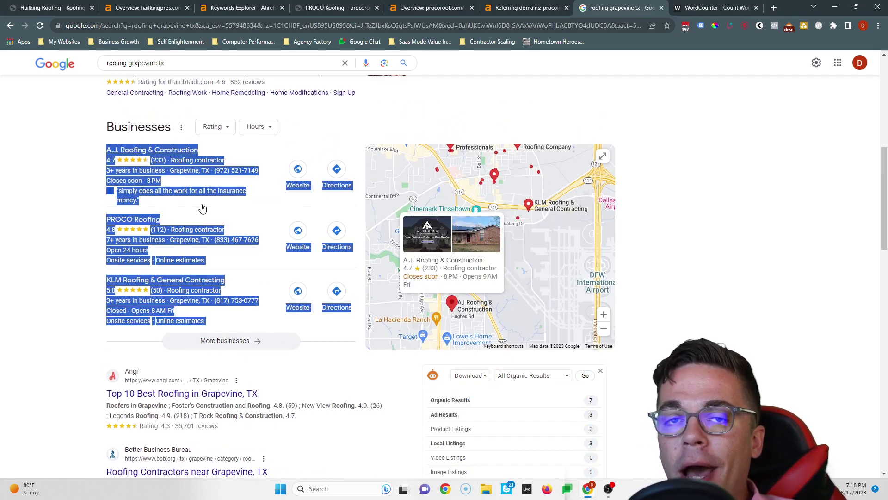
click(109, 183)
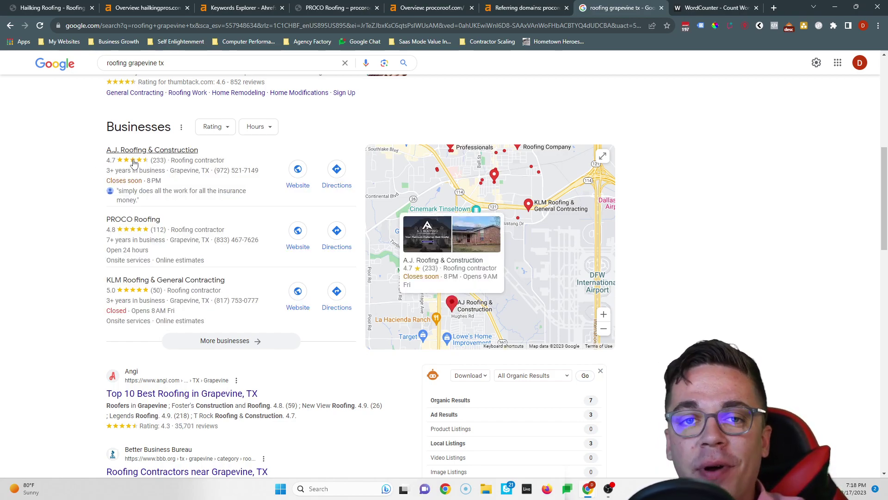
scroll(134, 170, down, 4)
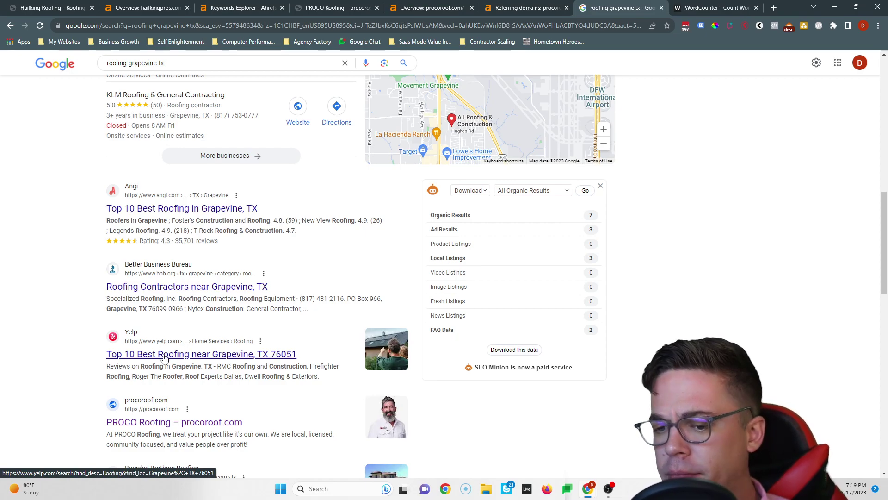
scroll(164, 357, up, 6)
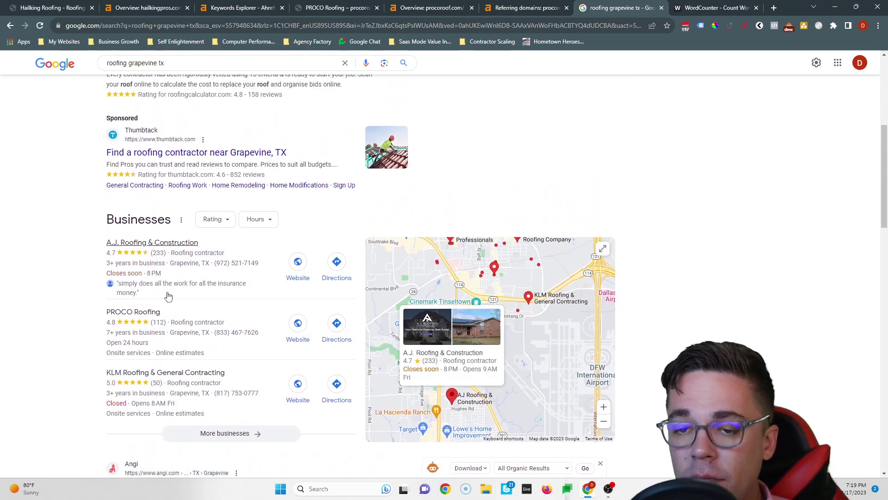
drag(101, 244, 219, 253)
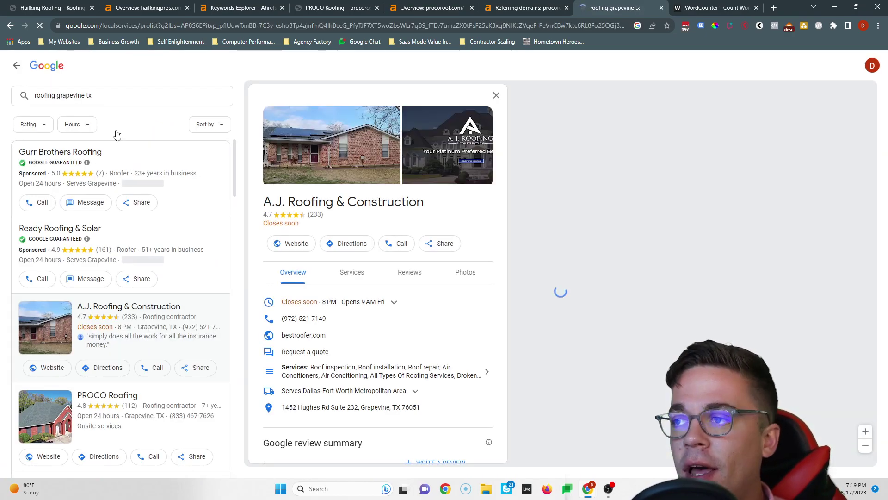
click(6, 26)
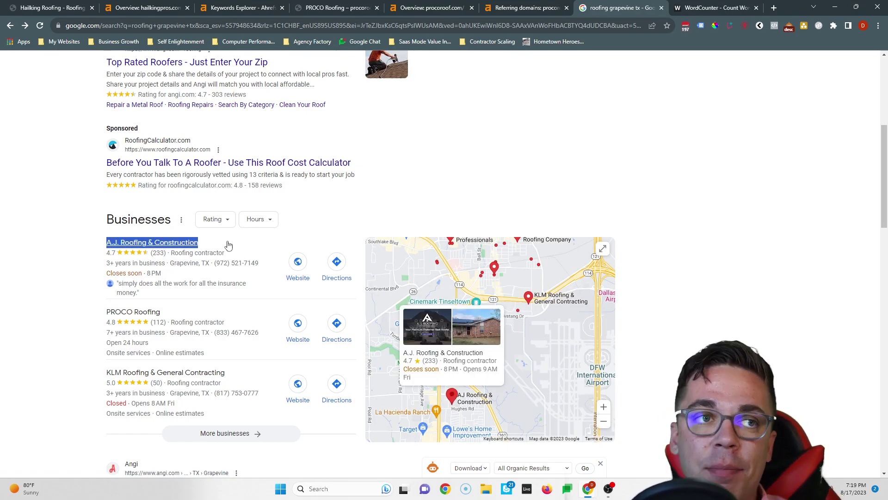
Review the Grapevine roofing keywords in Keywords Explorer, including "roofer grapevine tx", and recheck the Ahrefs overviews of procoroof.com and hailkingpros.com.
click(73, 5)
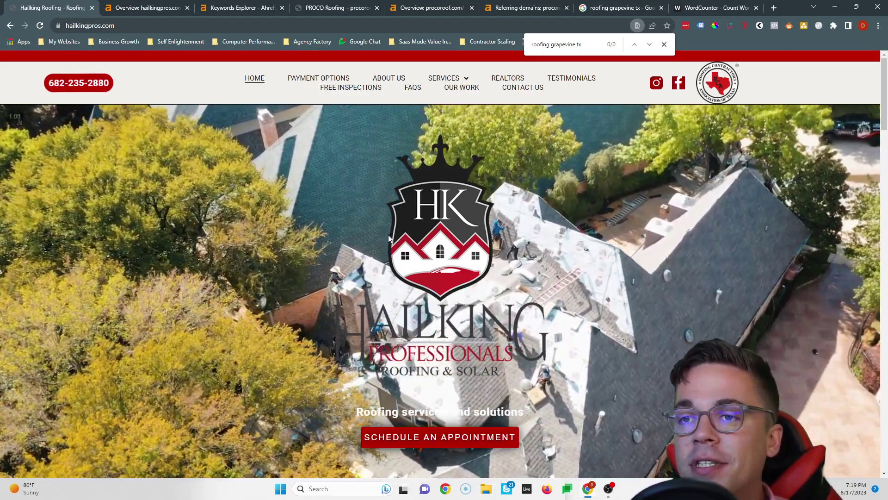
click(232, 7)
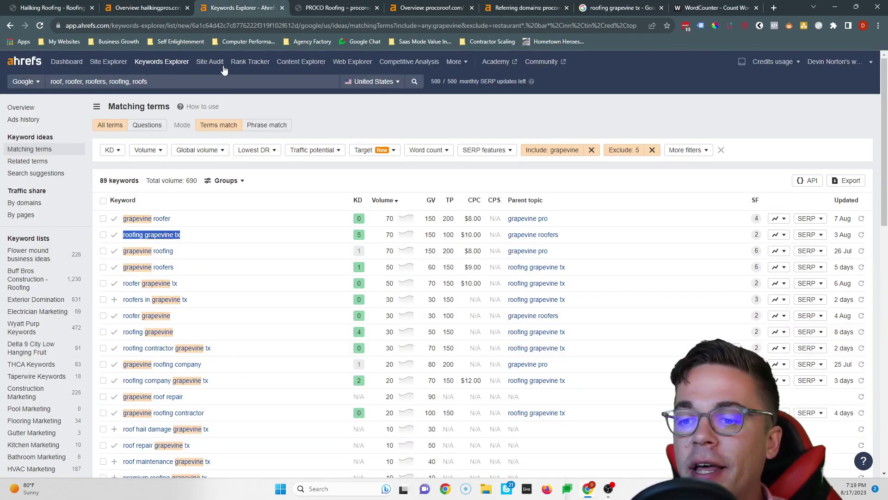
scroll(160, 203, down, 2)
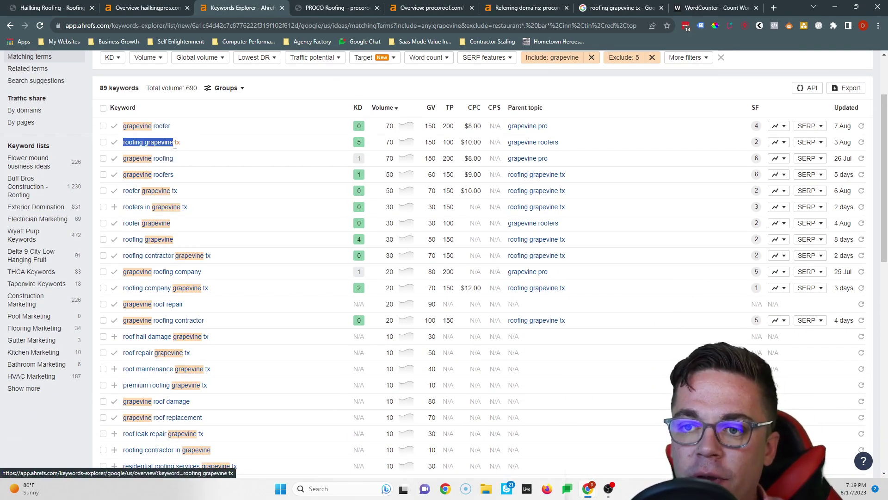
drag(188, 199, 113, 205)
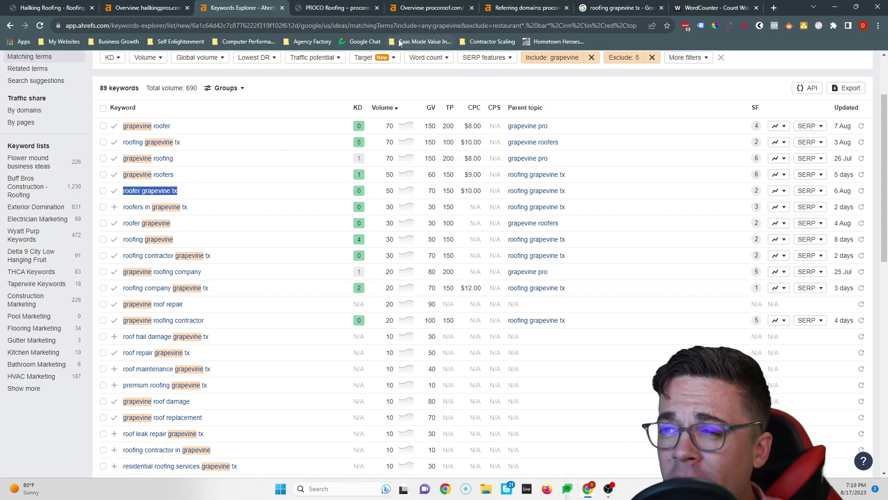
click(437, 7)
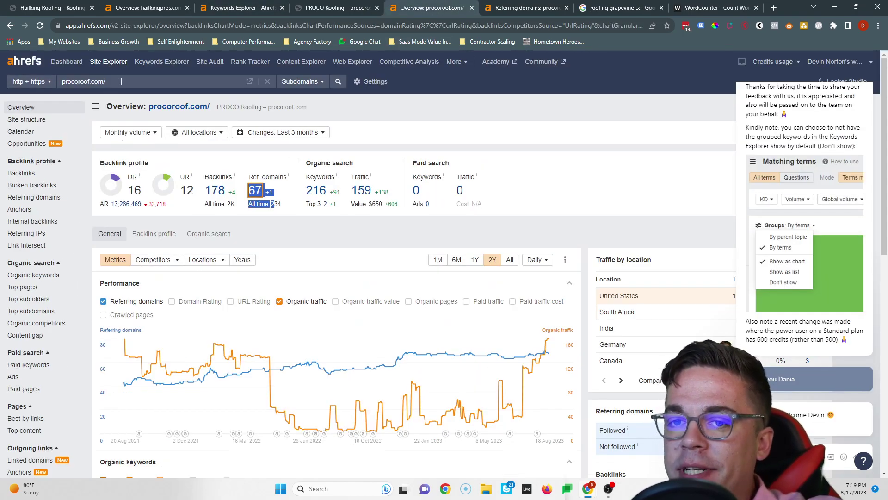
click(136, 8)
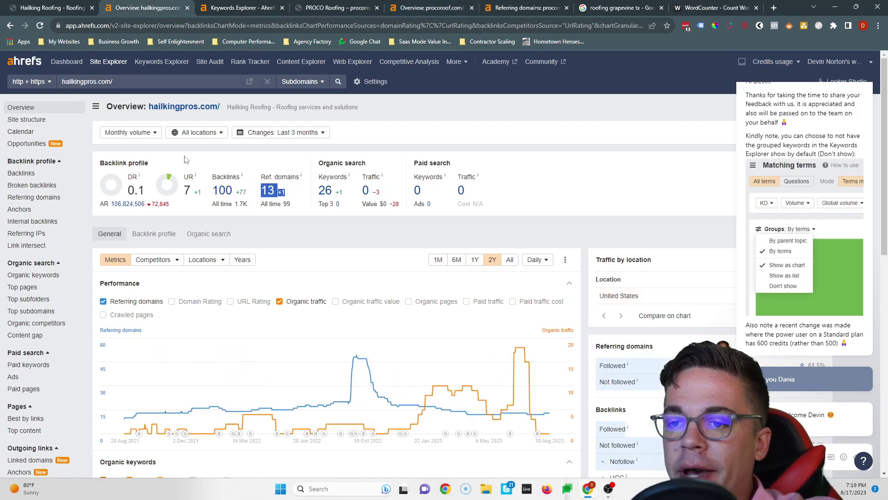
Recheck the local and organic Google results for "roofing grapevine tx" and return to the Hailking Roofing homepage.
key(ctrl+7)
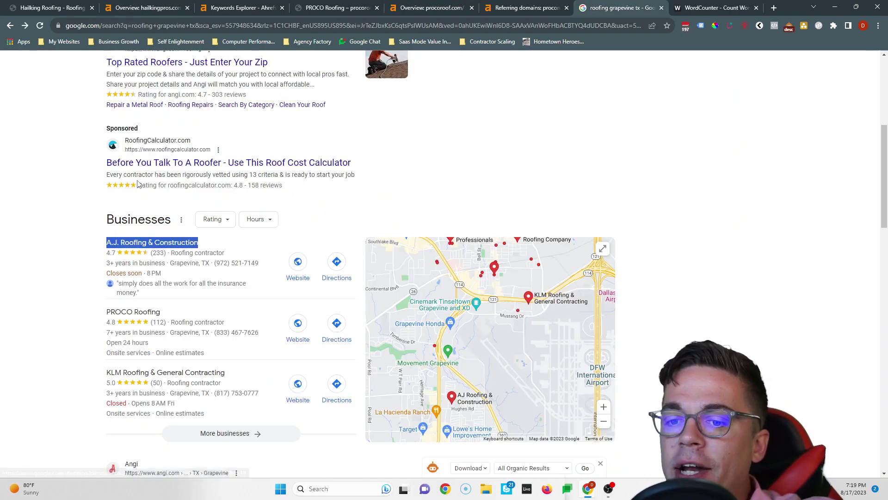
scroll(137, 184, down, 2)
drag(110, 156, 200, 165)
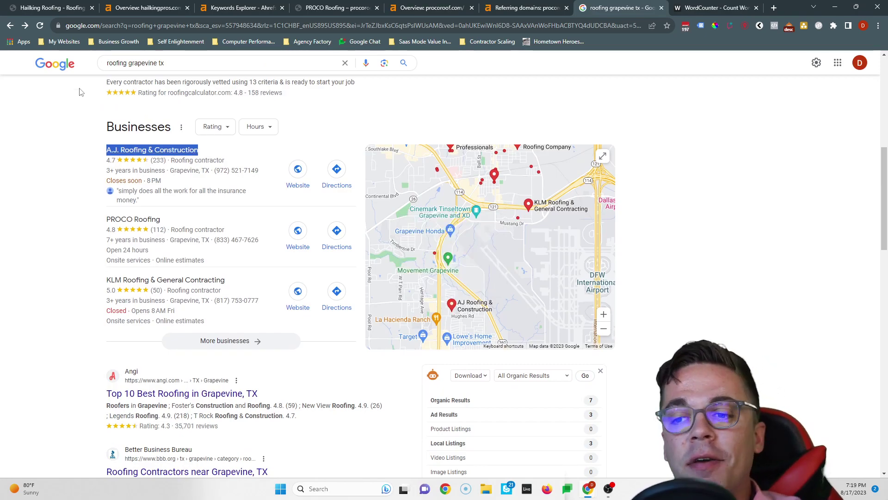
scroll(115, 197, down, 5)
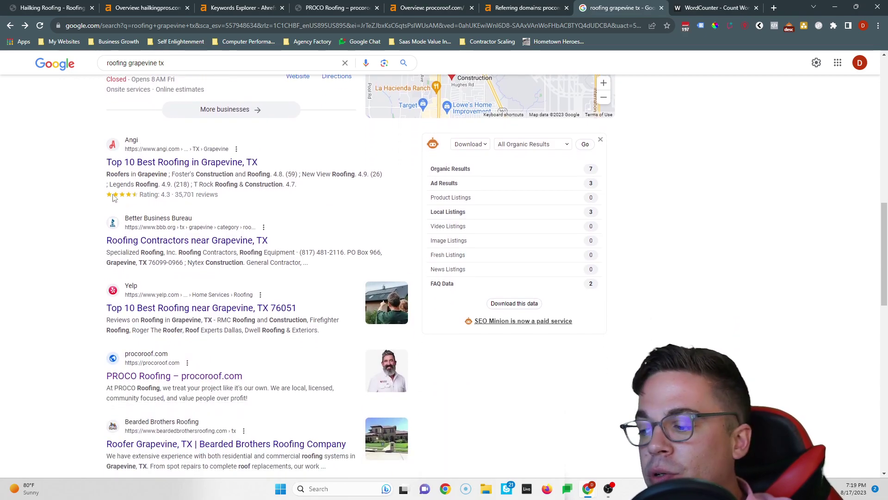
scroll(212, 198, up, 2)
click(57, 6)
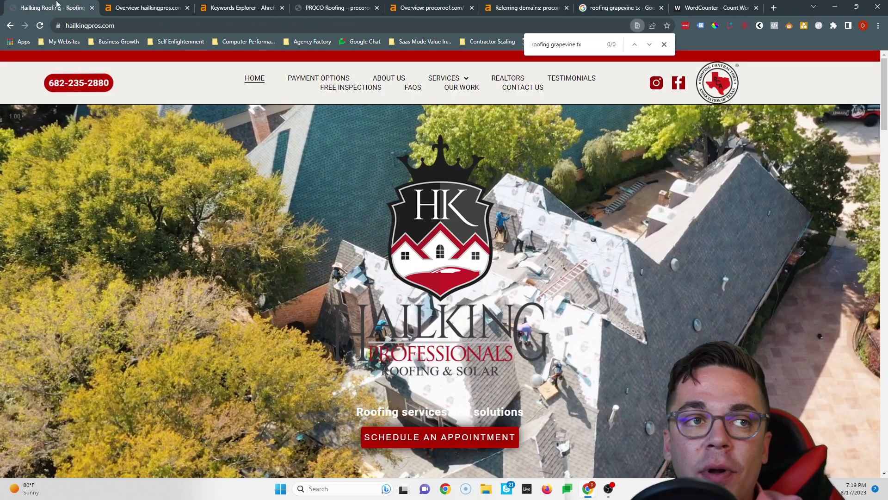